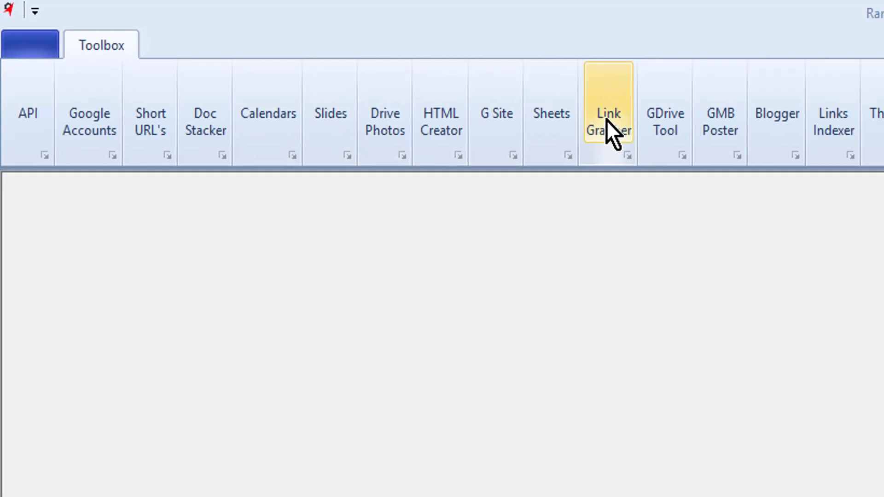
Step: Open the Link Grabber and choose the Design WeightLoss brand account
click(638, 127)
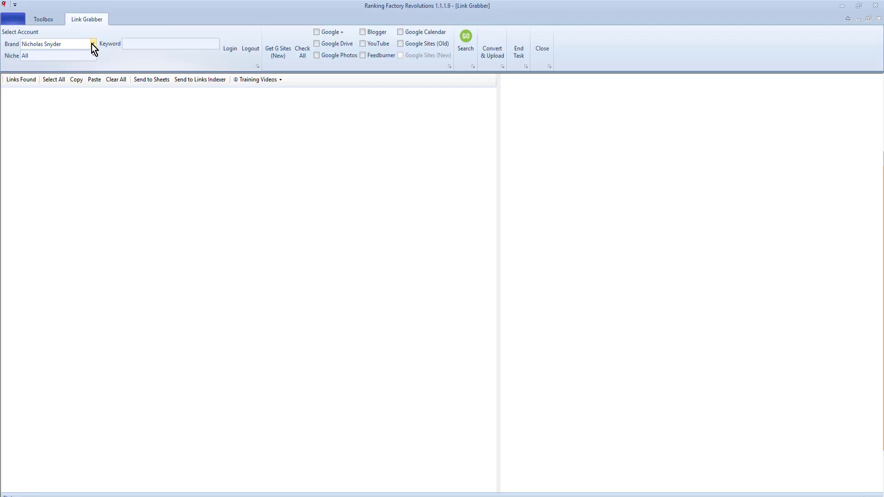
click(93, 43)
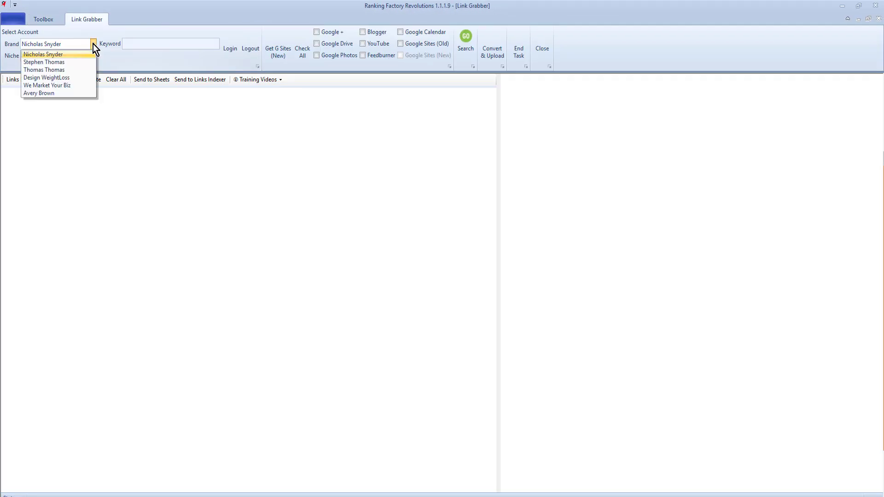
click(76, 78)
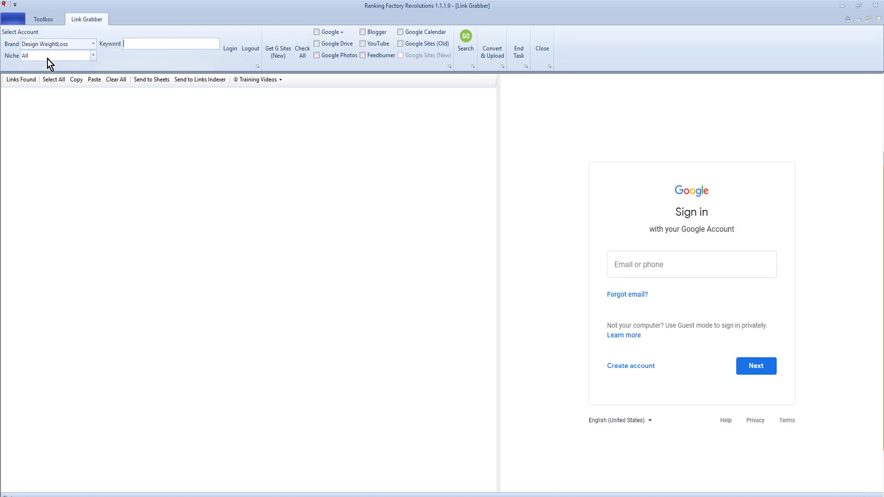
Step: Start the Google login and paste in the account password, then submit it
click(231, 51)
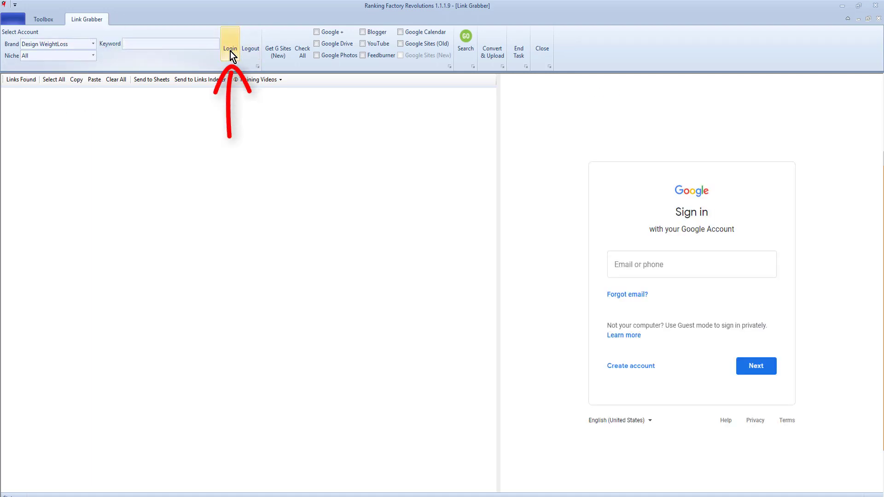
click(633, 250)
key(ctrl+v)
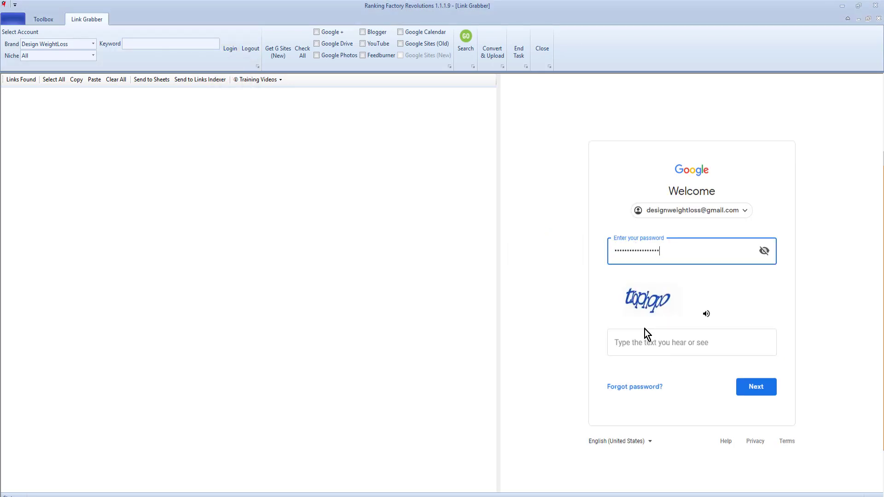
click(645, 342)
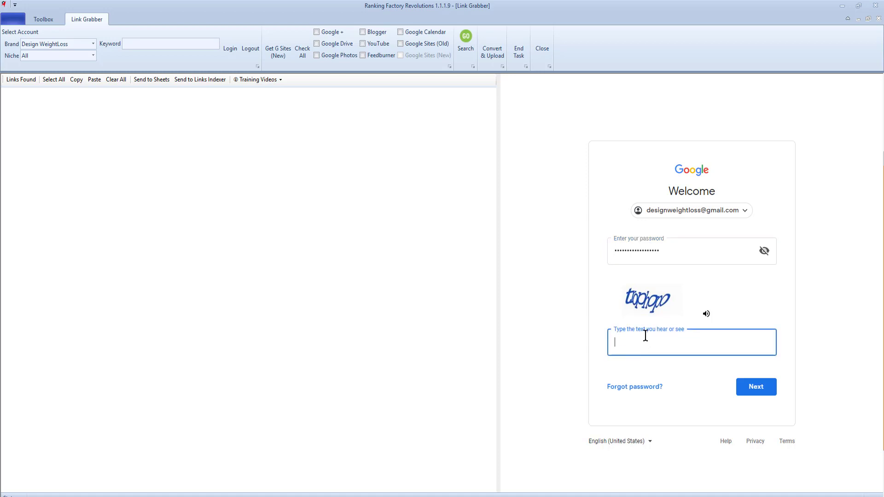
key(Return)
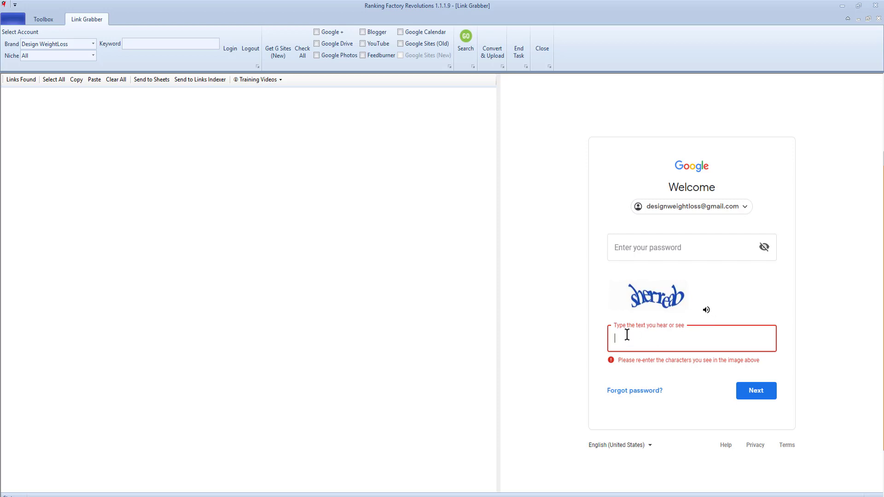
Step: Enter the captcha characters and re-paste the password to complete the Google sign-in
text(sherreab)
click(766, 391)
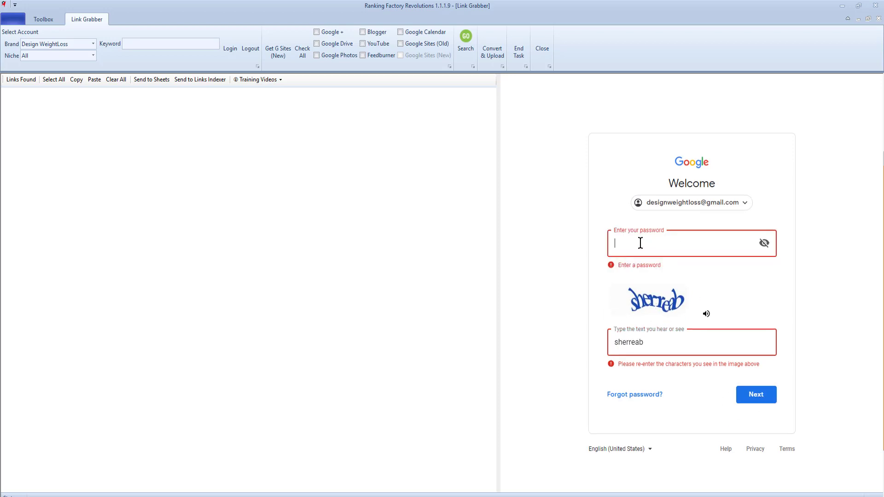
key(ctrl+v)
key(Return)
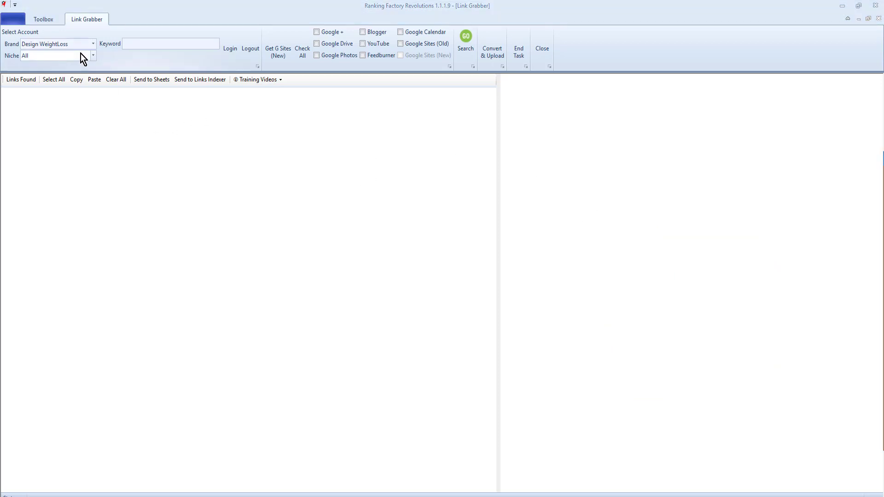
Step: Enter 'weight loss' as keyword; select Google Drive, Google Photos, Blogger, YouTube and Google Calendar
click(137, 44)
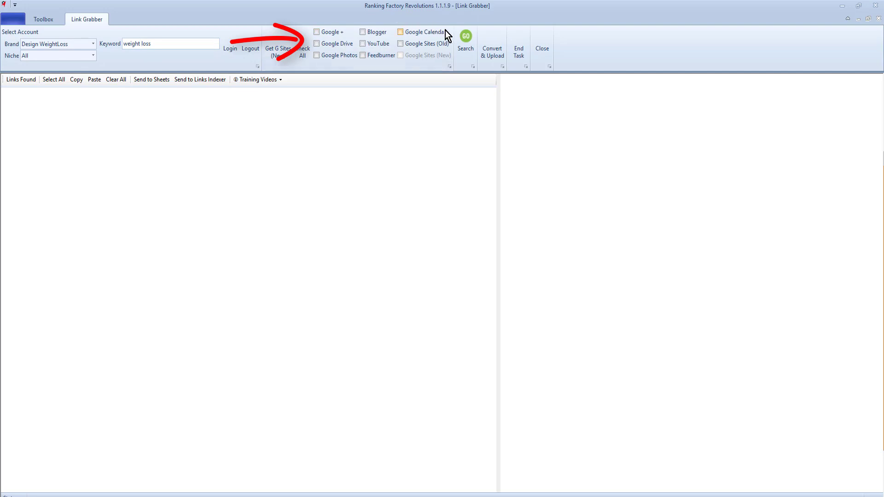
click(316, 44)
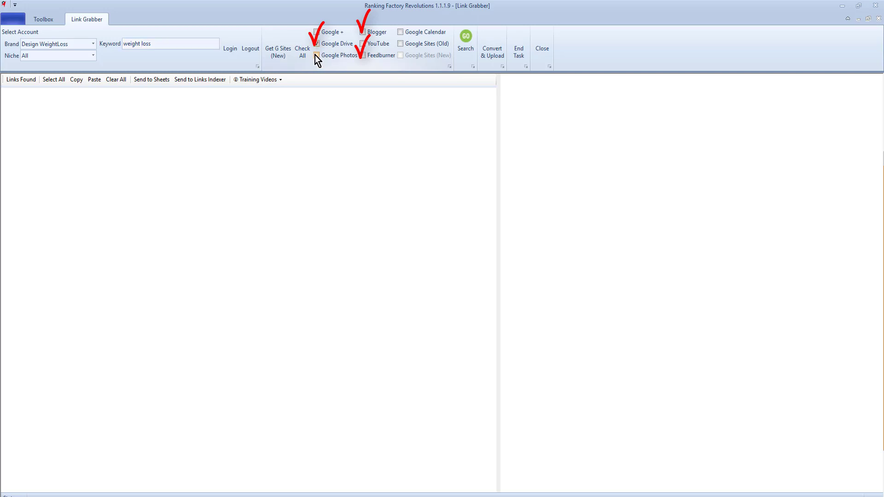
click(316, 55)
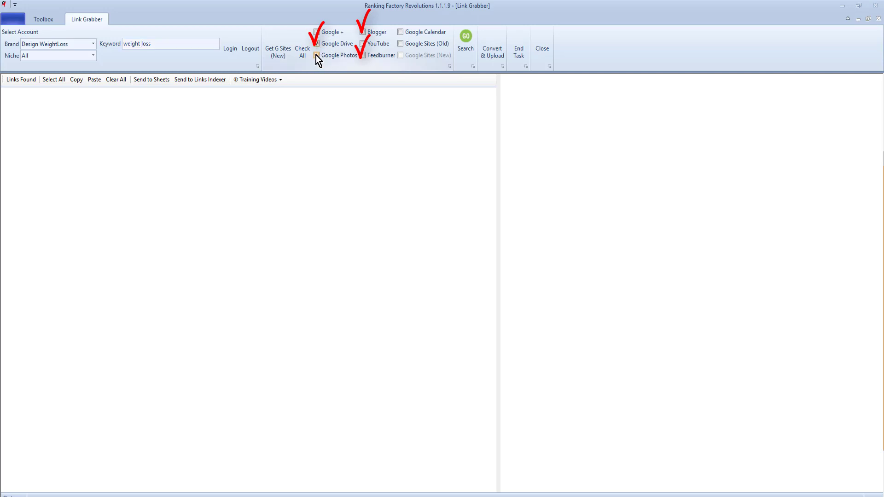
click(363, 30)
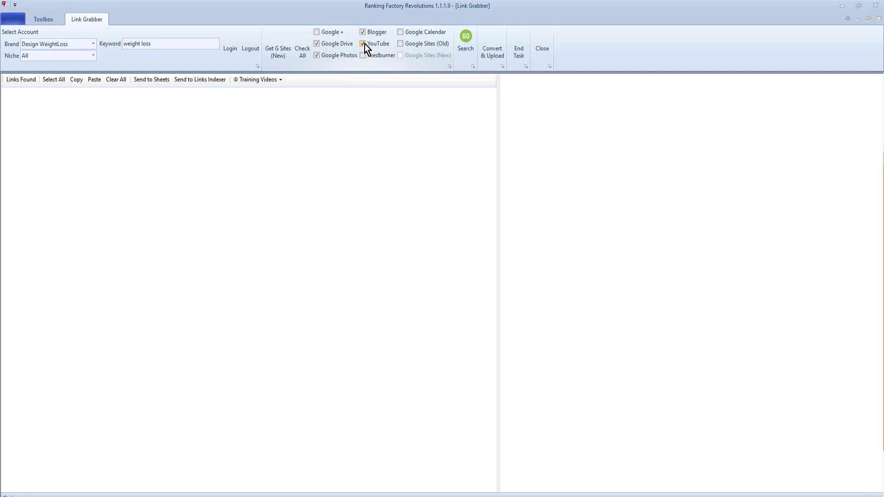
click(401, 32)
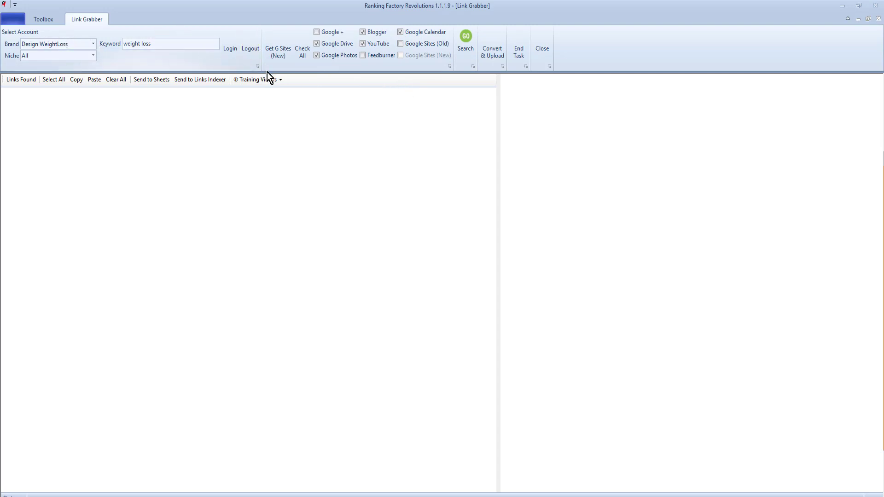
Step: Run the search for 'weight loss' links across the selected sources
click(466, 42)
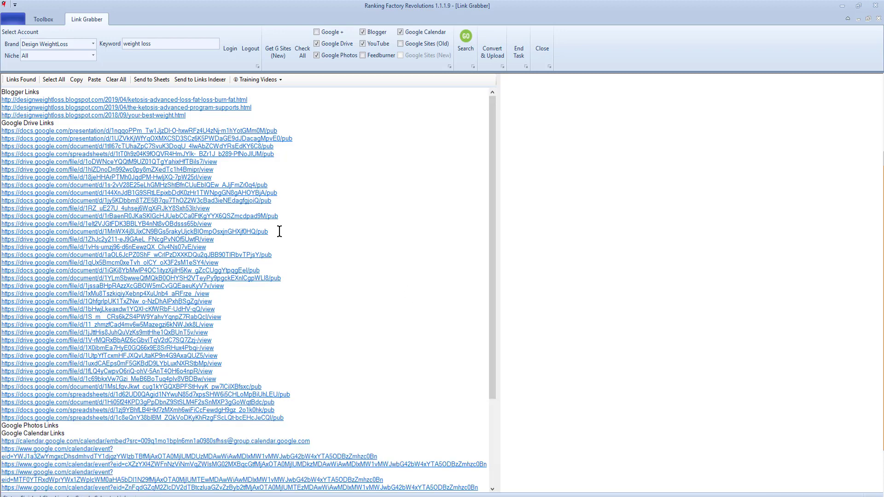
scroll(278, 231, down, 3)
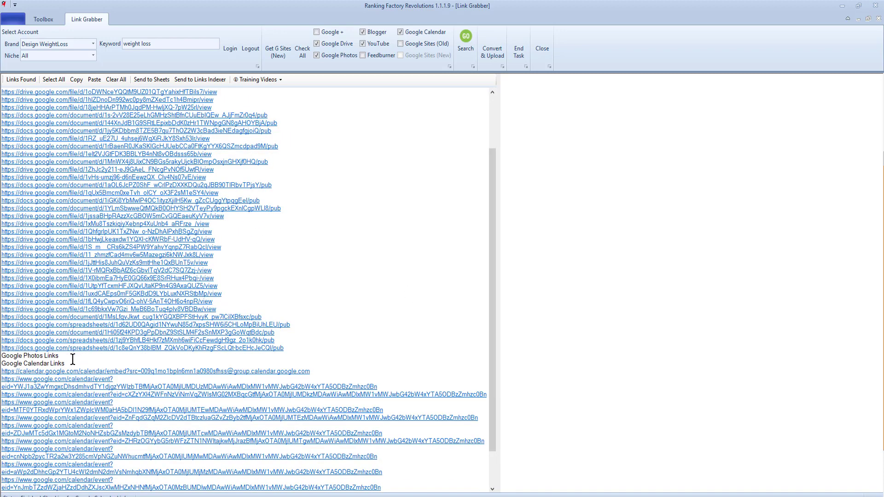
drag(62, 357, 4, 356)
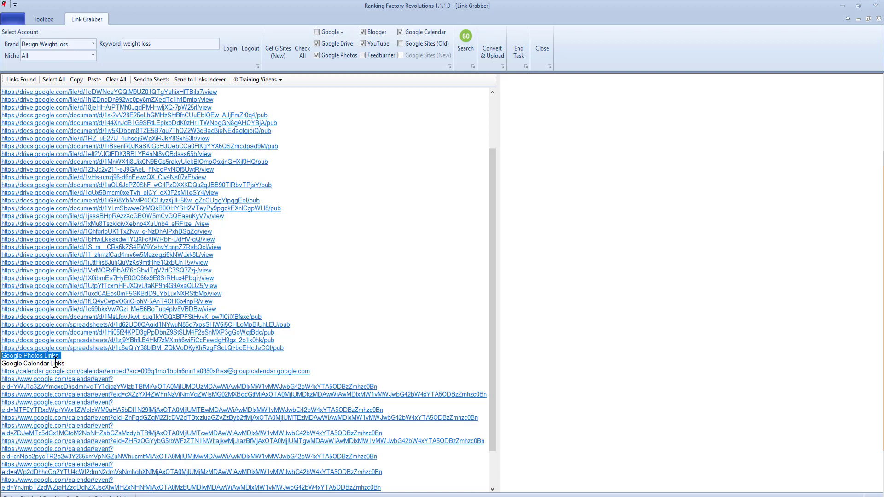
click(67, 355)
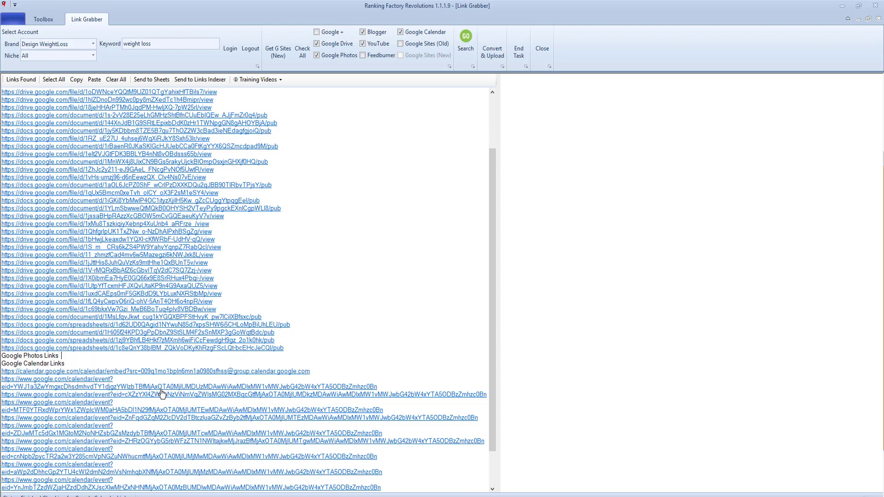
scroll(162, 394, down, 2)
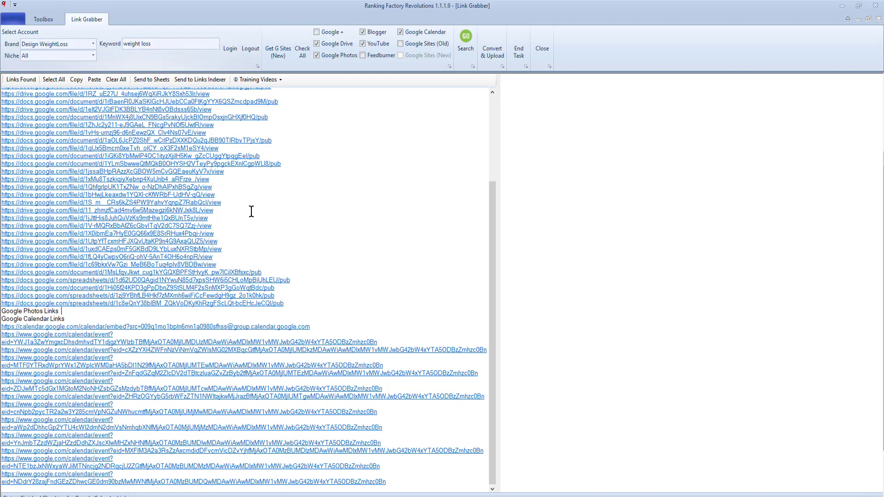
scroll(251, 217, up, 5)
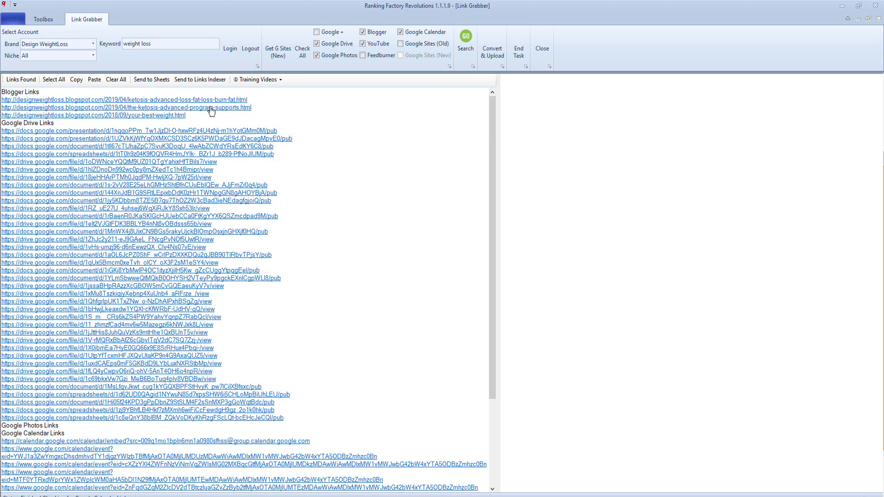
Step: Select every grabbed link and send them to the Sheets tool
click(54, 82)
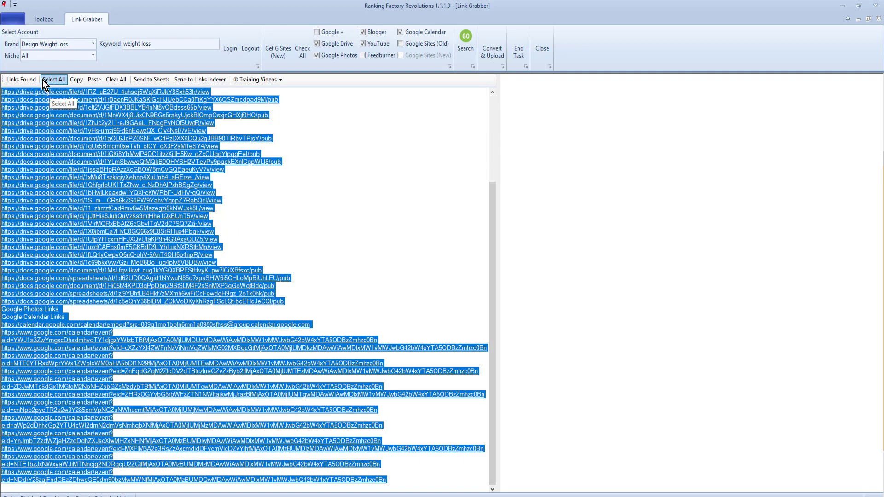
click(152, 80)
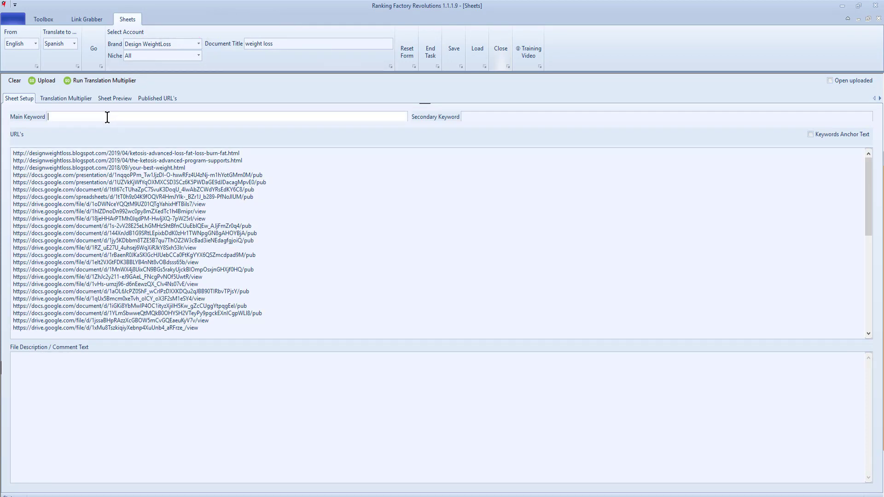
Step: Set main keyword 'weight loss' and secondary 'fat loss ketosis', used as anchor text
click(108, 118)
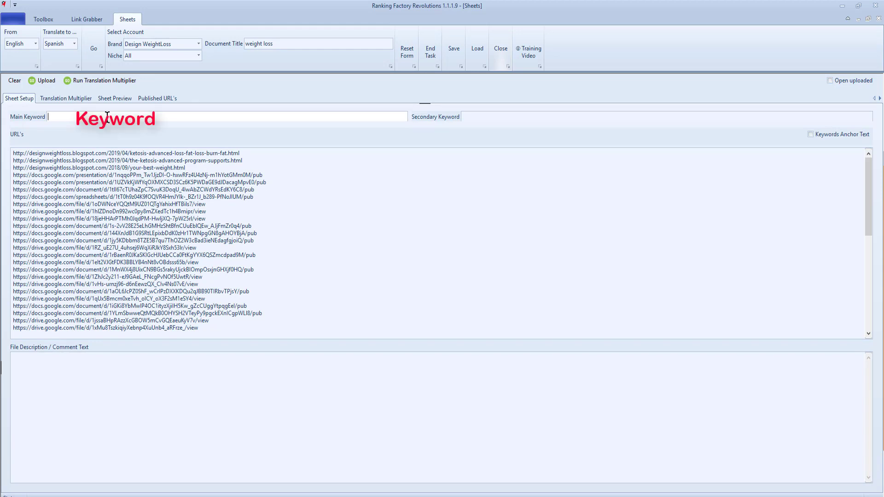
text(weight loss)
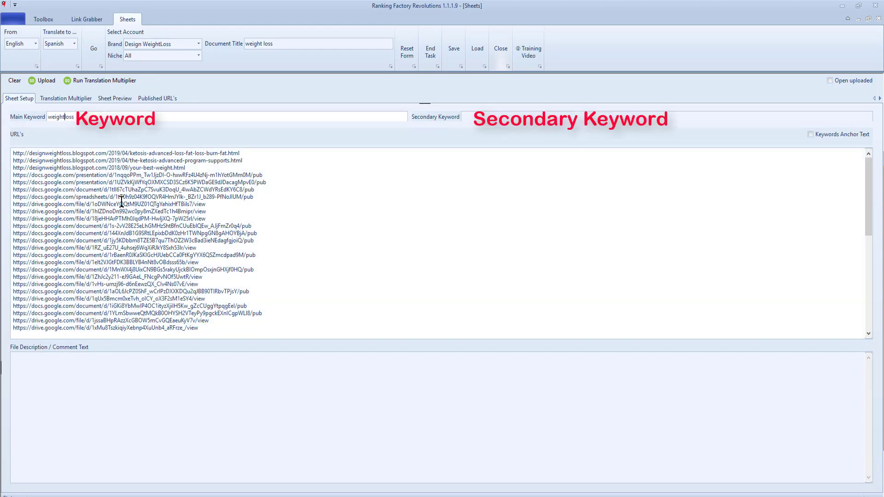
click(477, 116)
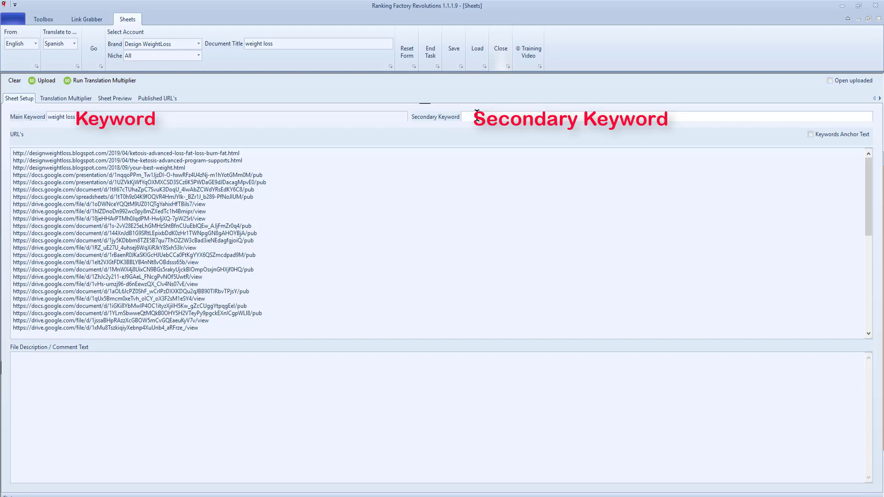
text(fat loss ketosis)
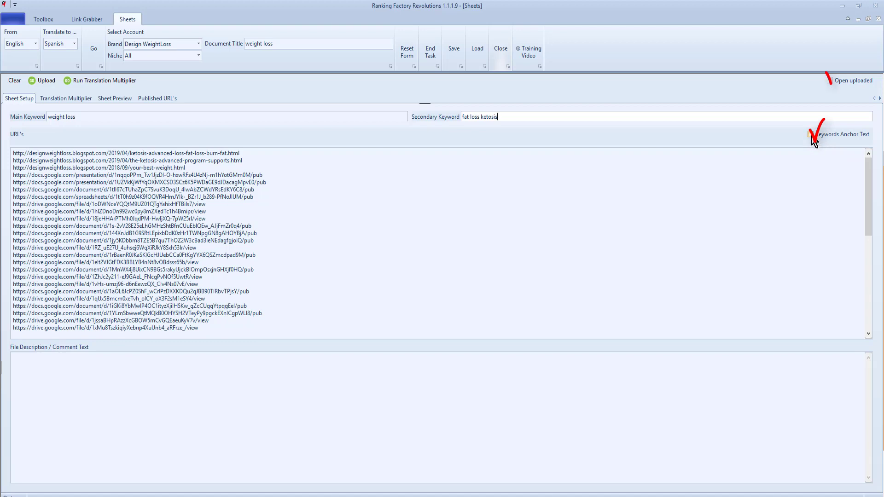
click(813, 136)
Step: Add the weight-loss description from clipboard history, save the setup, and upload the sheet
scroll(329, 223, down, 3)
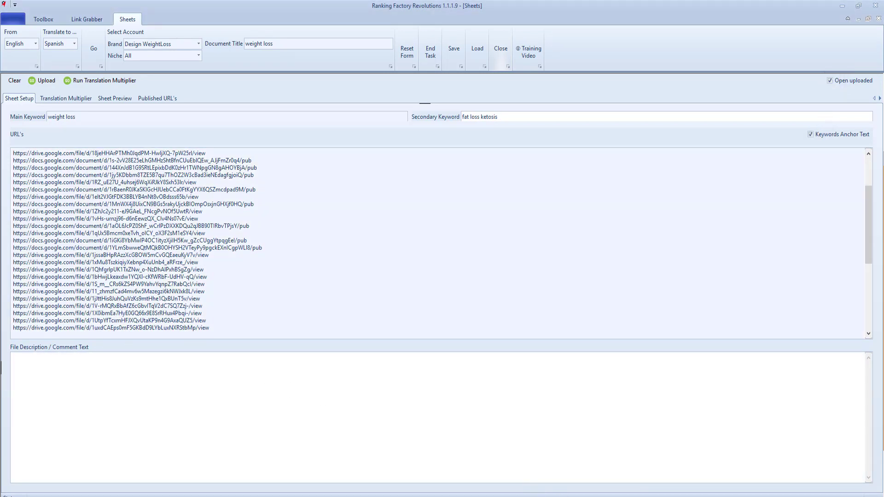
key(ctrl+d)
double_click(488, 197)
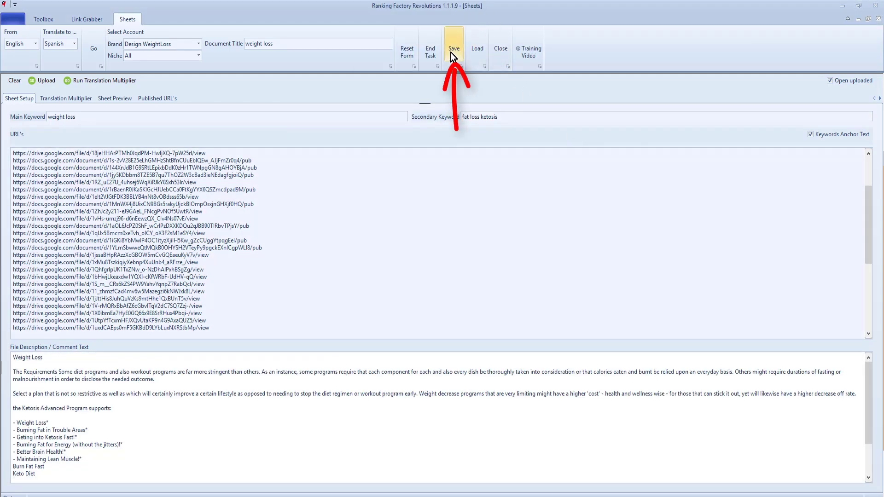
click(451, 52)
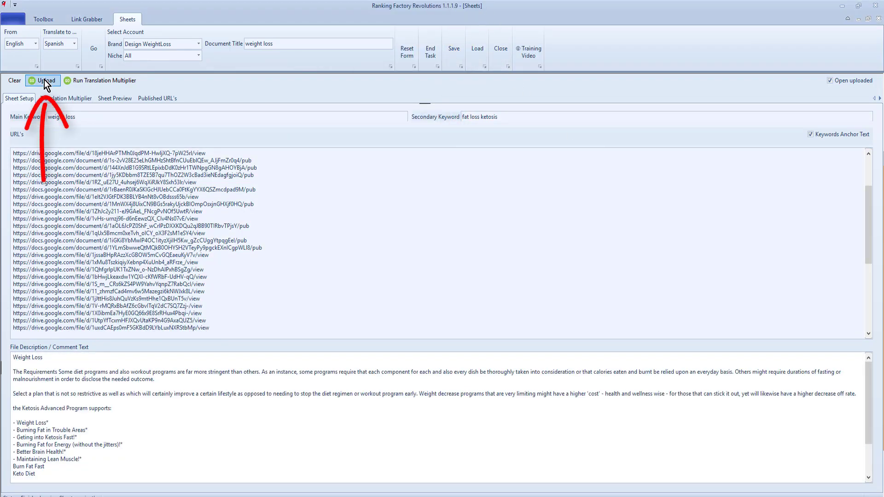
click(44, 81)
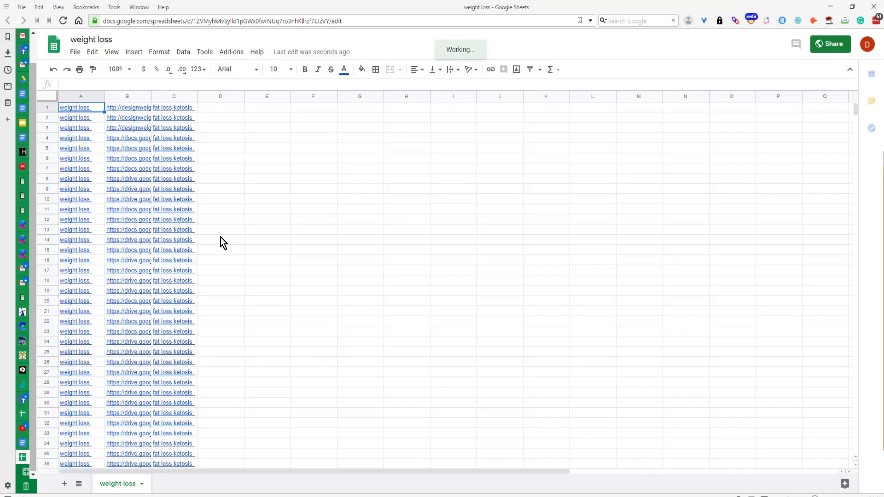
Step: Check the HYPERLINK formula in cell A11 of the uploaded 'weight loss' sheet
scroll(226, 268, down, 3)
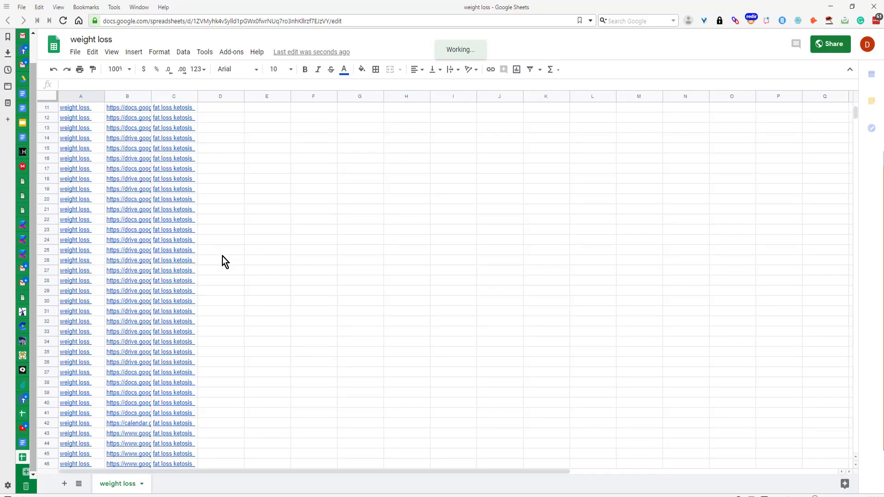
click(83, 110)
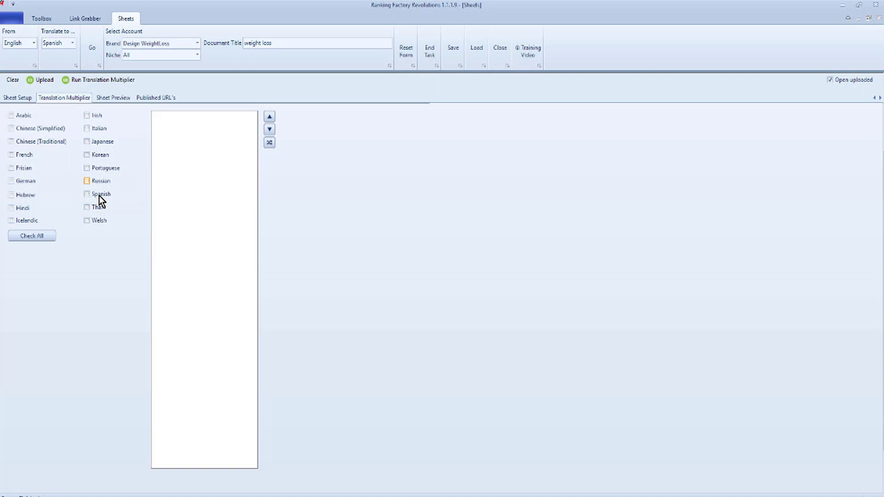
Step: Generate the Spanish 'pérdida de peso' sheet via Translation Multiplier, then return to the links
click(99, 194)
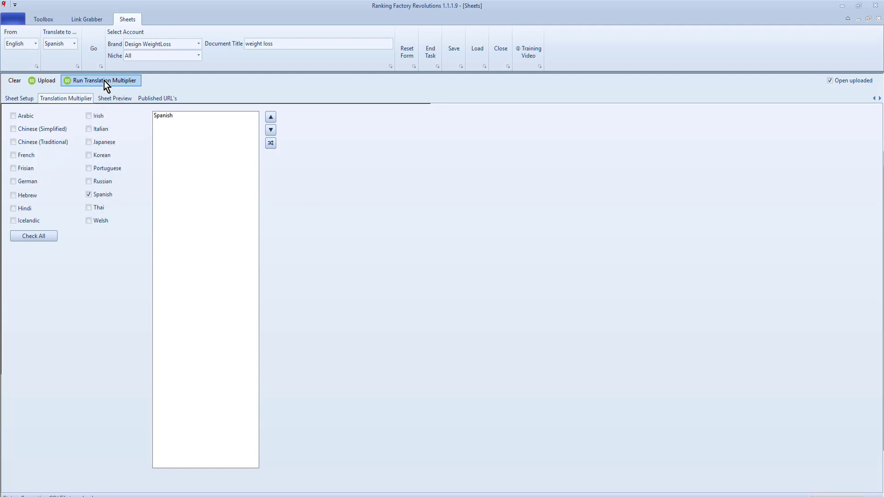
click(104, 81)
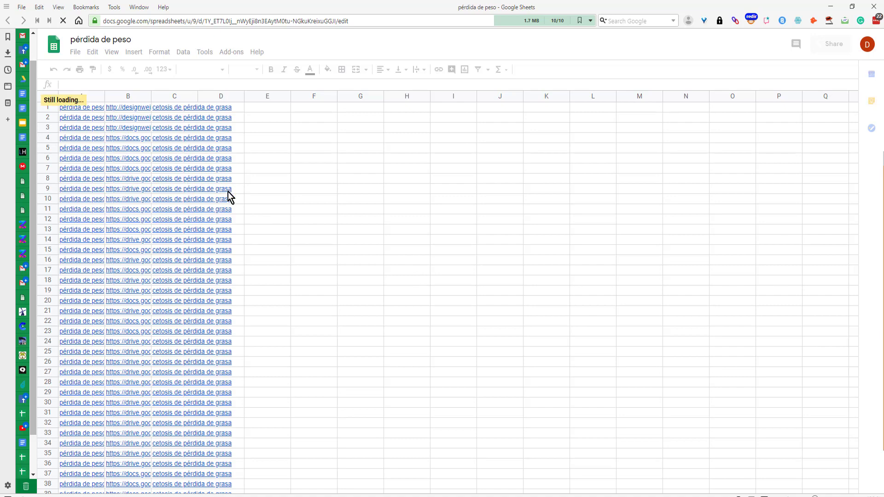
key(alt+Tab)
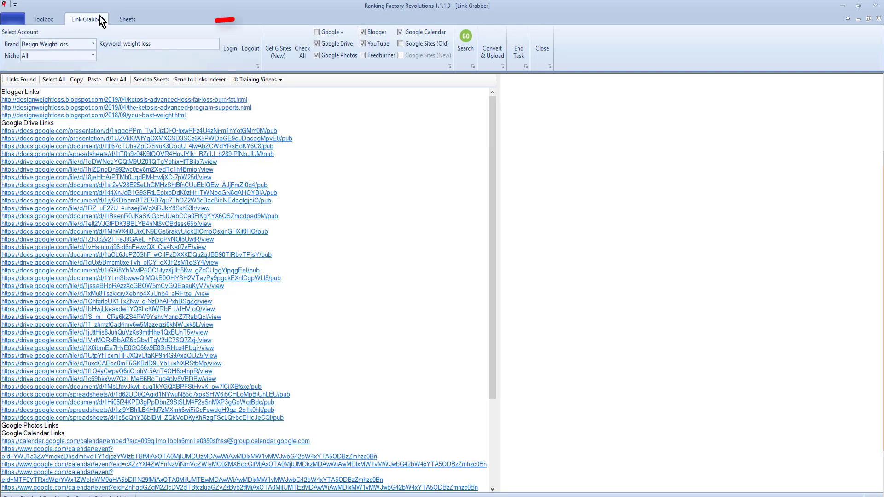
Step: Select all grabbed links and send them to the Links Indexer
click(206, 82)
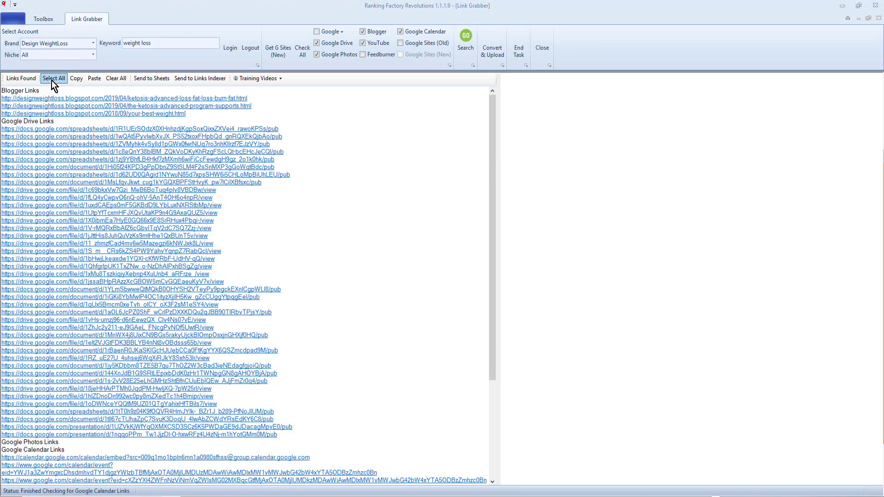
click(200, 81)
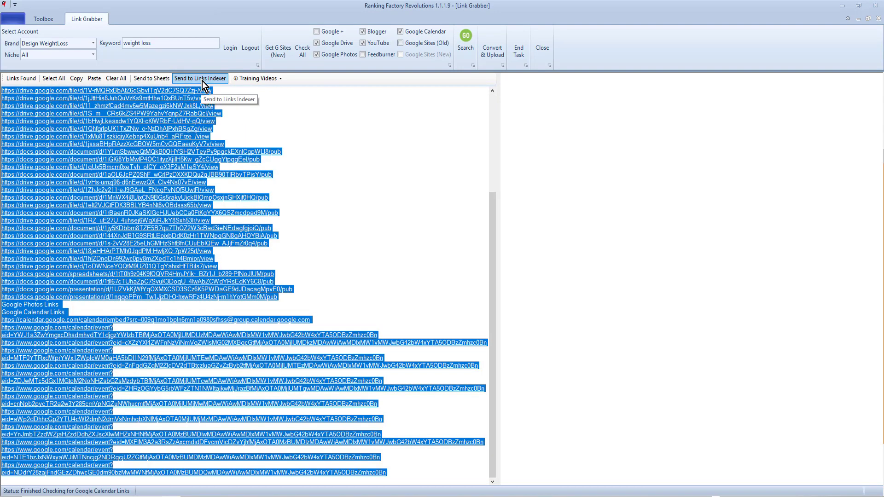
click(202, 79)
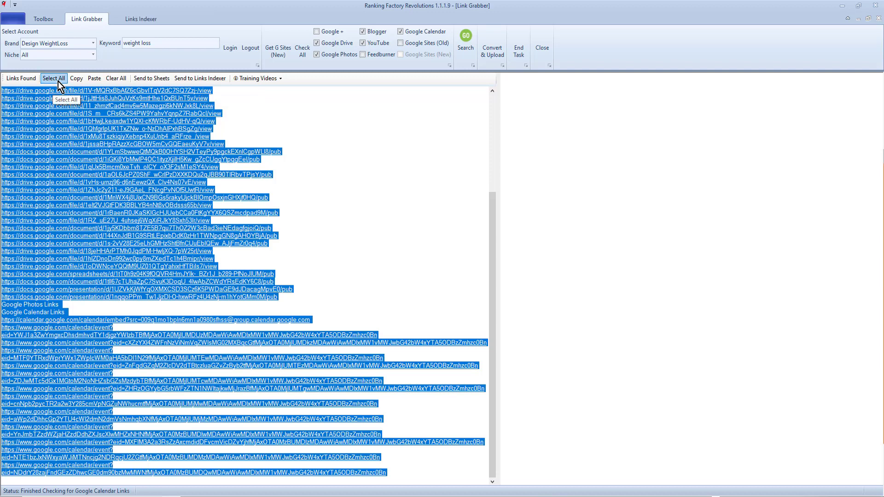
click(43, 19)
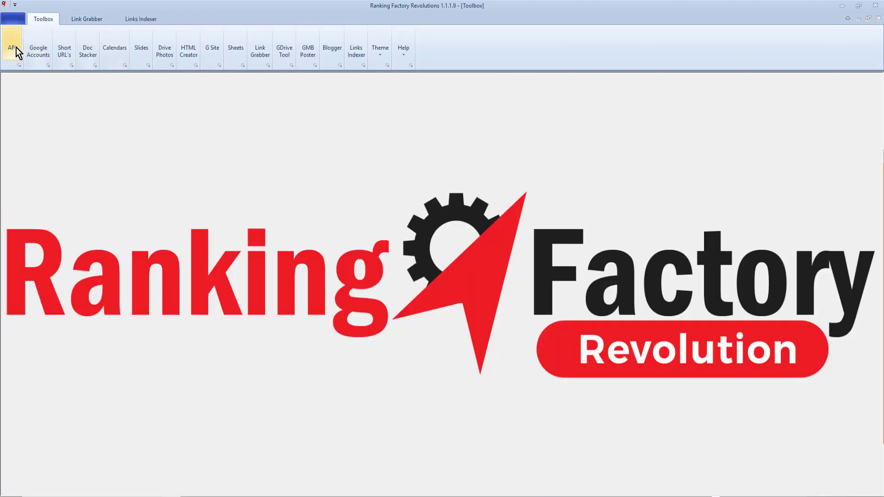
Step: Paste the grabbed URLs into the Links Indexer and submit them under 'Design Weight Loss'
click(356, 50)
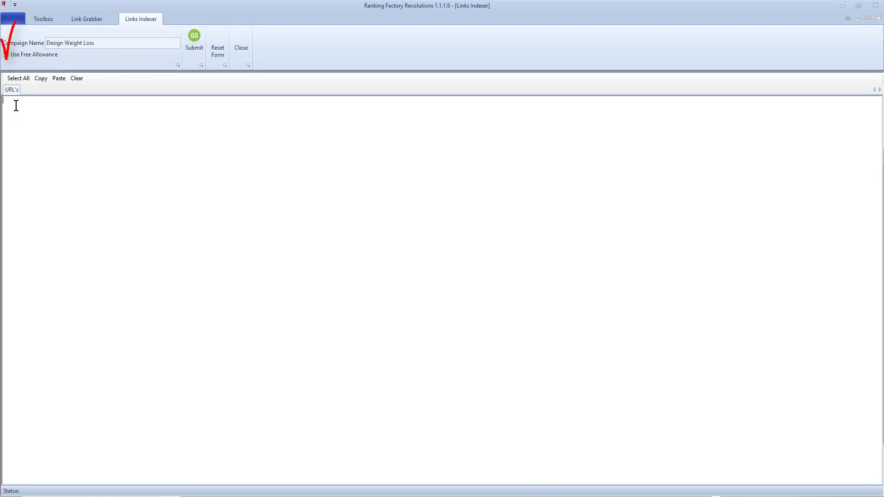
key(ctrl+v)
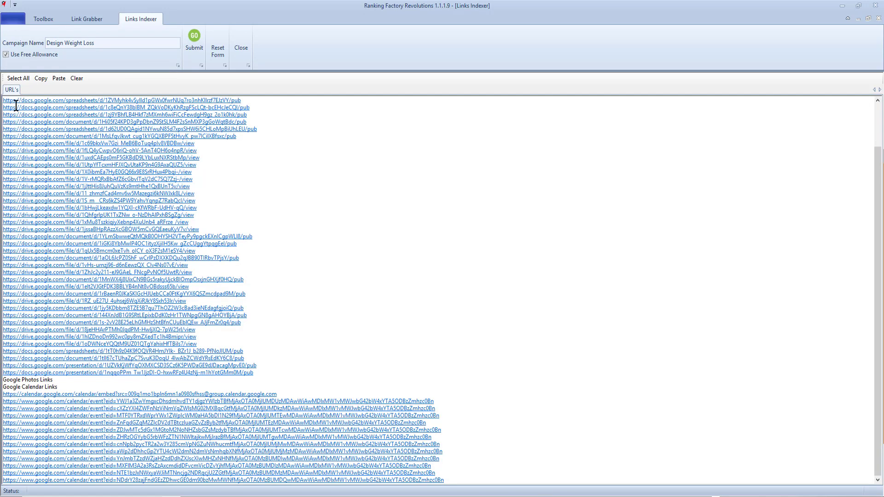
click(198, 50)
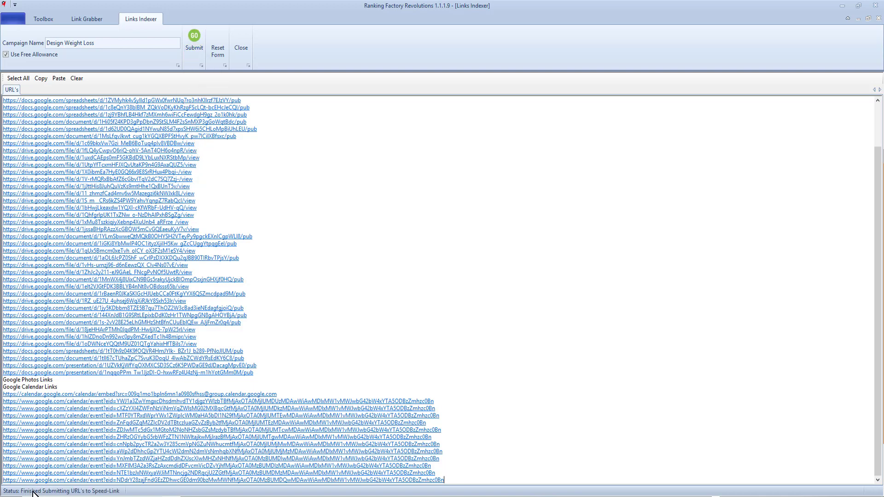